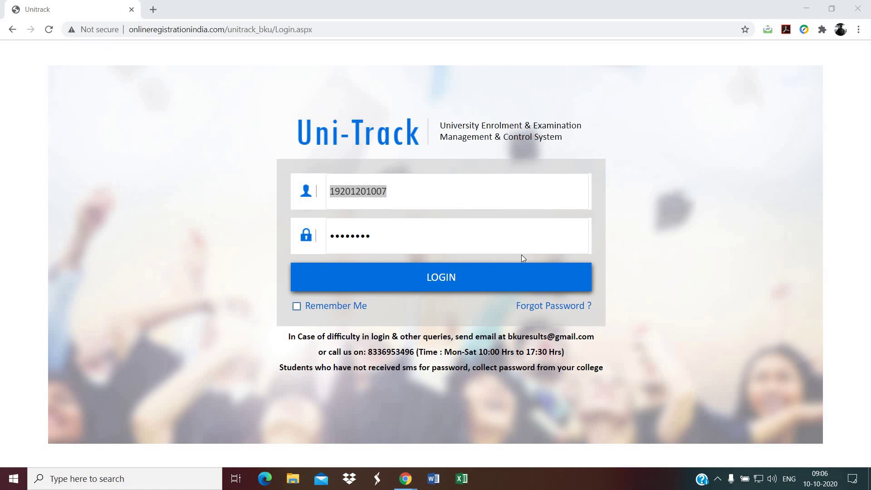
# - Log in to the first student's Uni-Track account with the filled-in credentials and open the UG 2nd semester enrolment list
pyautogui.click(407, 190)
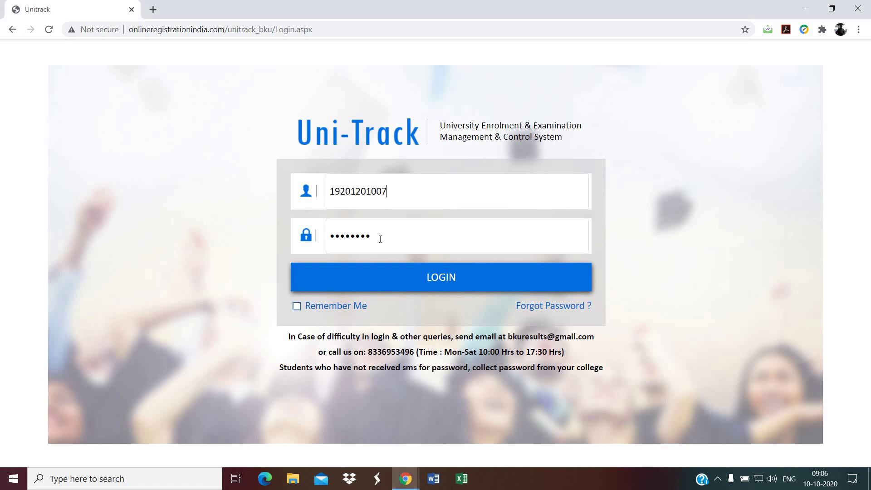
pyautogui.click(429, 281)
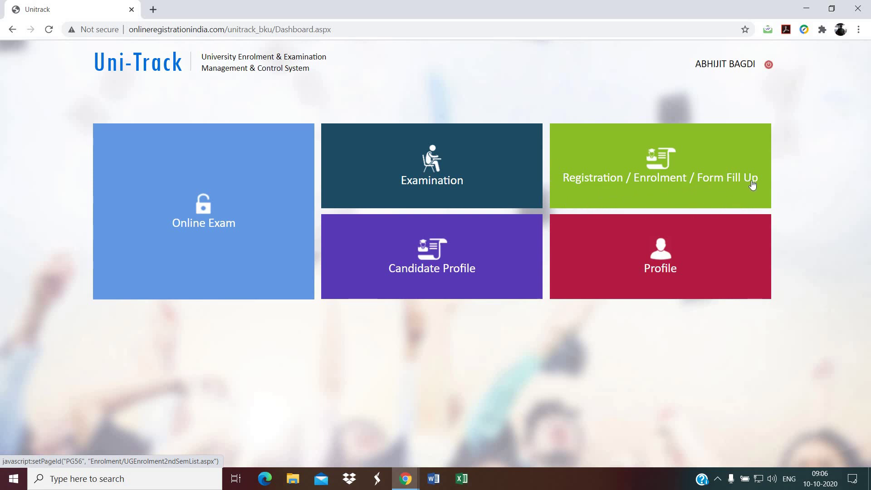
pyautogui.click(697, 164)
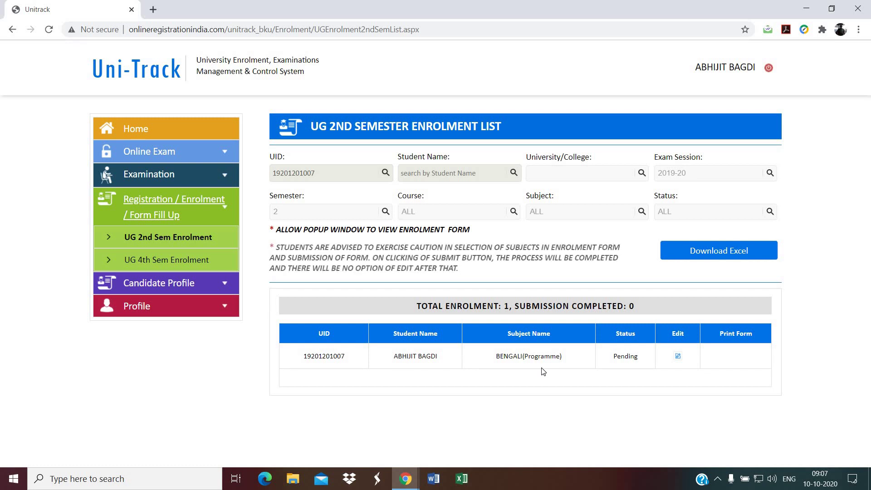
# - Open the pending BENGALI(Programme) enrolment form for editing and review its DSC, COMP.ENGLISH-1 and AECC-2 course rows
pyautogui.click(678, 357)
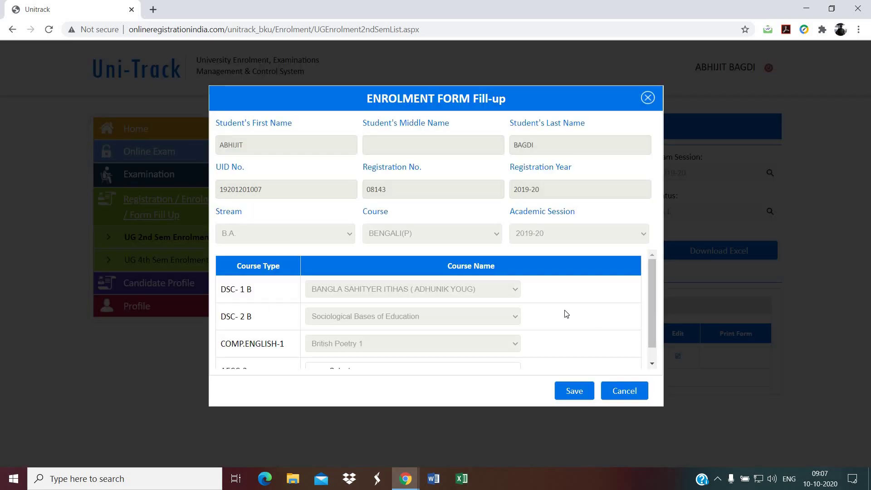
pyautogui.scroll(-1, 566, 314)
pyautogui.scroll(1, 567, 313)
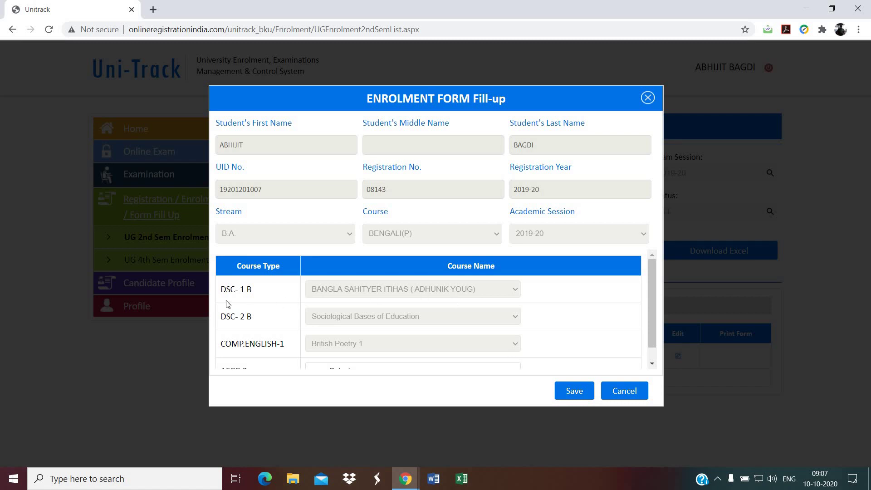
pyautogui.scroll(-1, 291, 300)
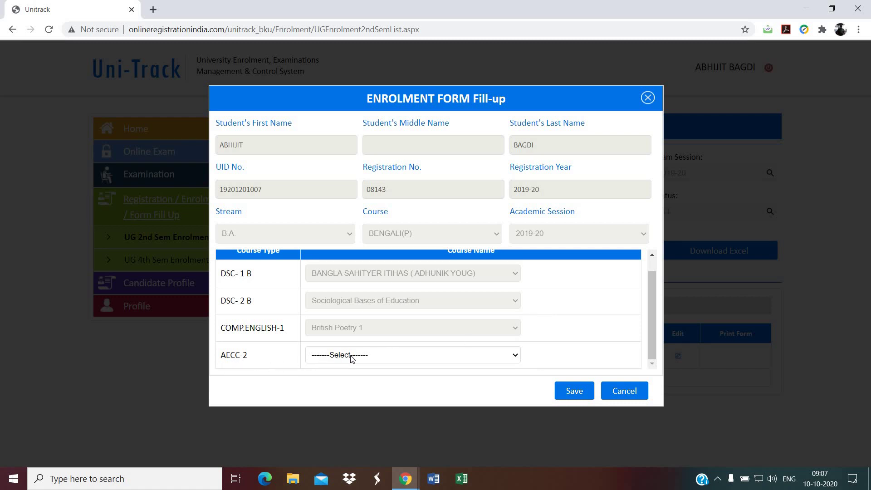
pyautogui.scroll(1, 274, 315)
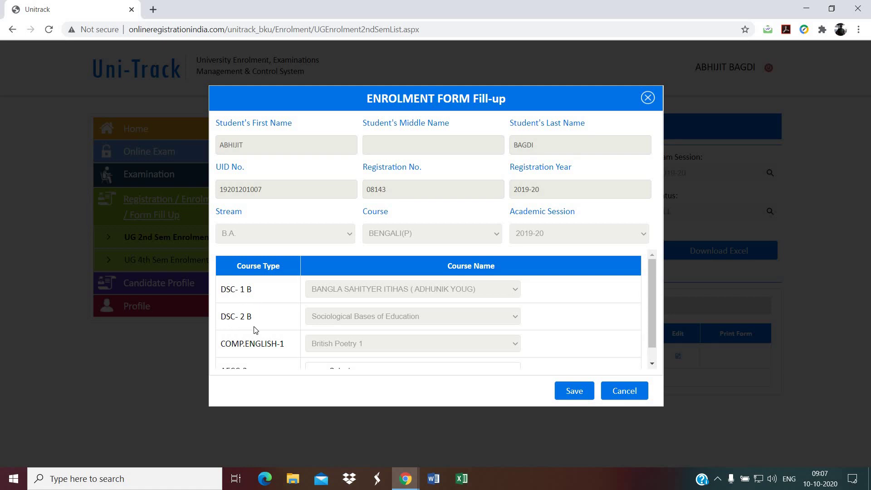
pyautogui.scroll(-1, 252, 333)
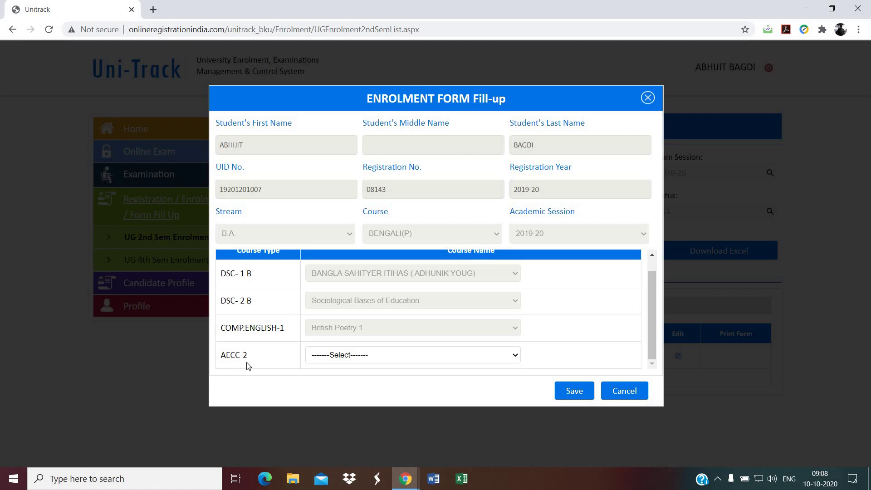
# - Set the AECC-2 course to "SANSKRIT: HITOPADESA-PRASTAVANA & FIRST TWO STORY FROM MITRALAVA/ NITISATAKAM OF BHARTRHARI"
pyautogui.click(346, 359)
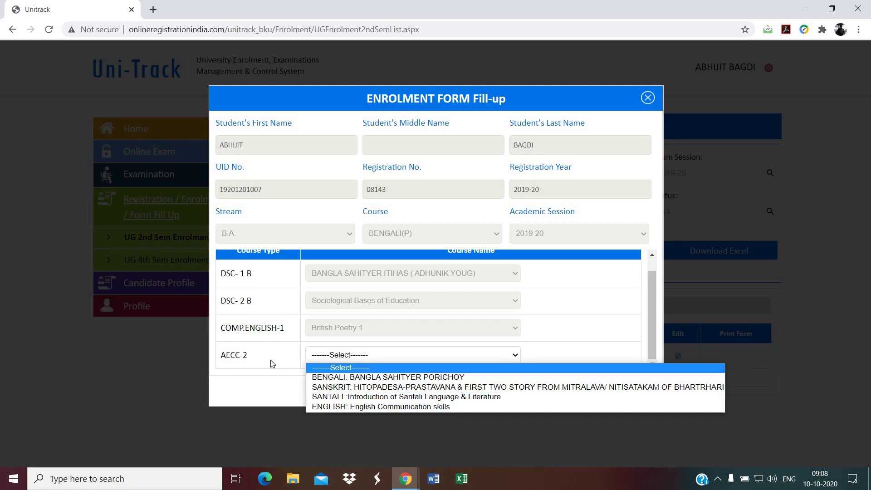
pyautogui.click(311, 360)
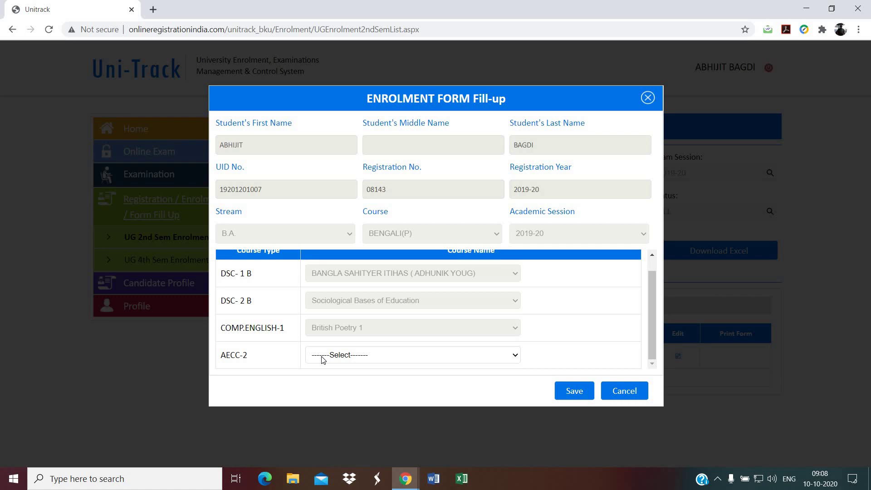
pyautogui.click(323, 360)
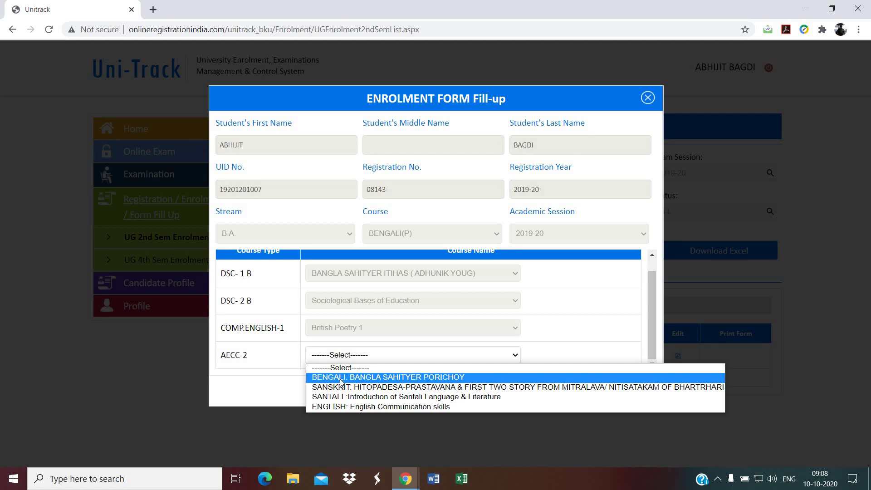
pyautogui.click(363, 387)
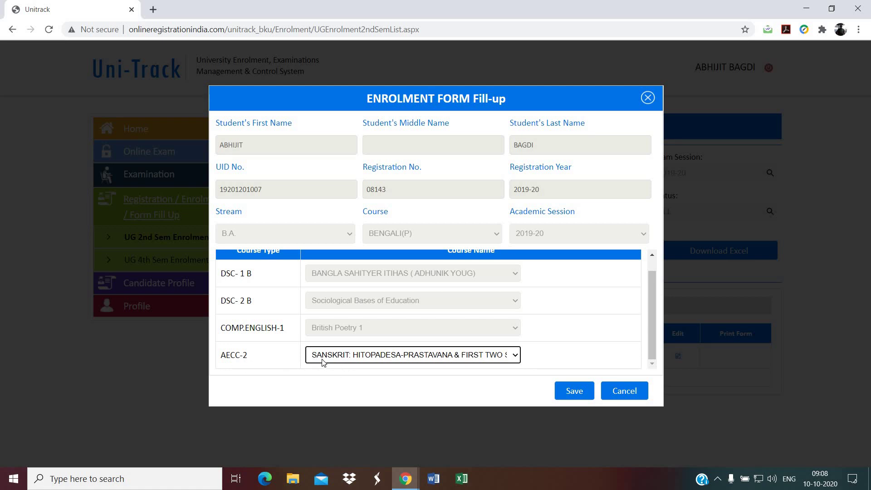
pyautogui.click(490, 359)
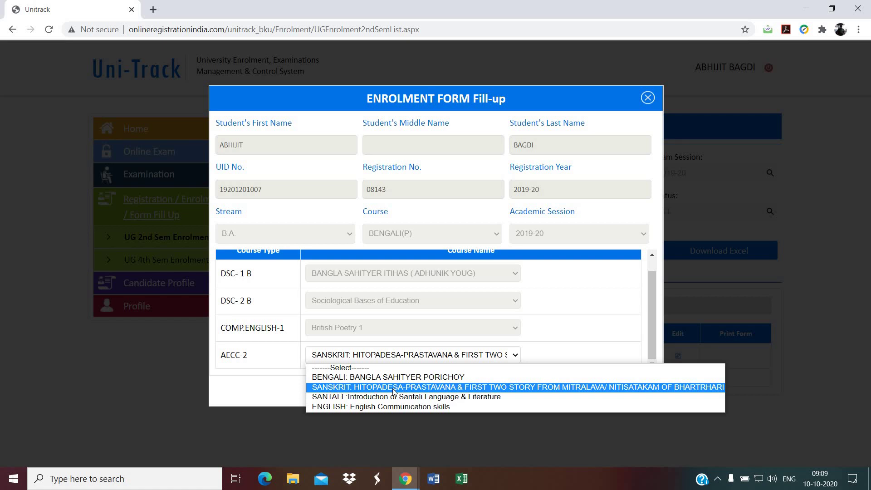
pyautogui.click(489, 390)
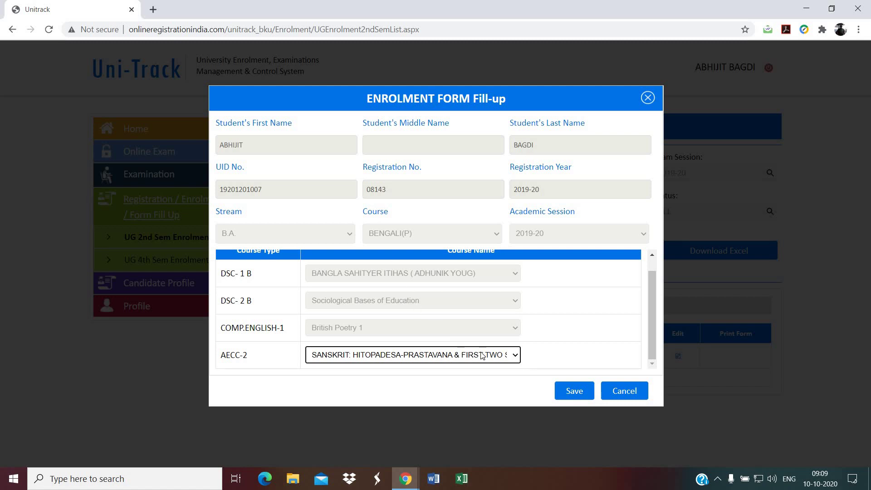
# - Save the filled-in BENGALI(Programme) enrolment form and dismiss the browser message
pyautogui.click(575, 394)
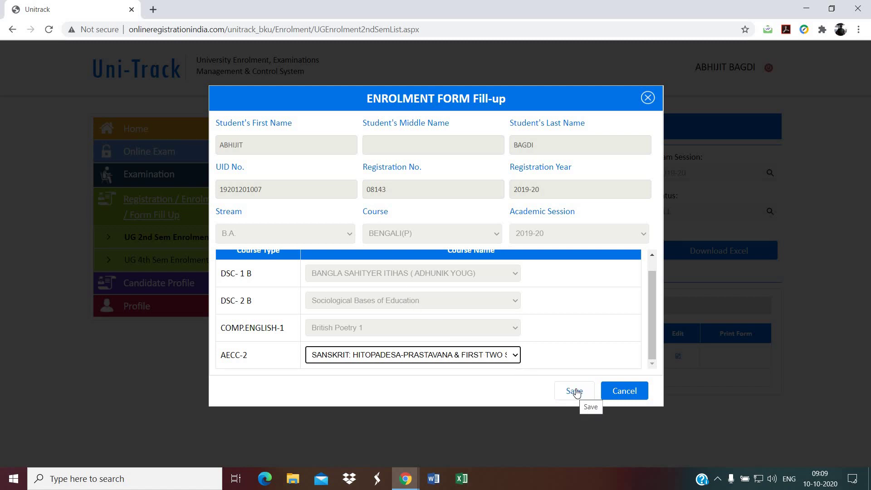
pyautogui.click(575, 391)
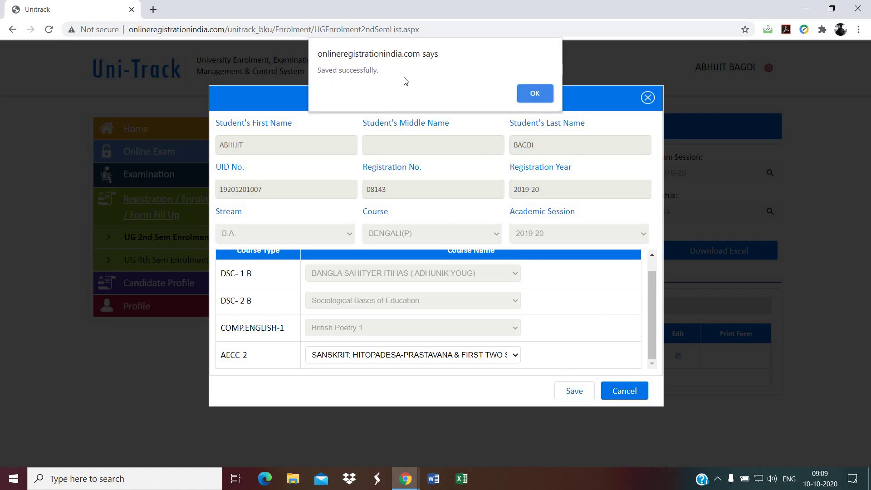
pyautogui.click(539, 94)
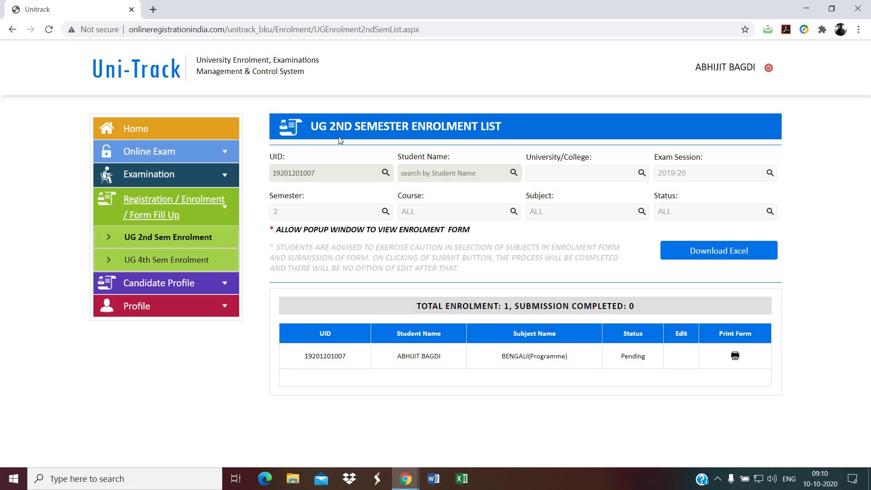
# - View the printable version of the BENGALI(Programme) enrolment form, then close its window
pyautogui.click(736, 358)
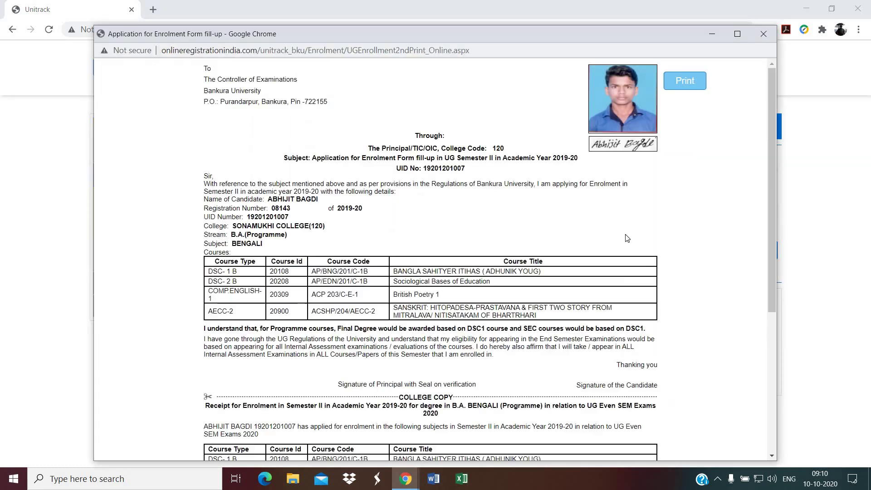
pyautogui.scroll(-4, 514, 214)
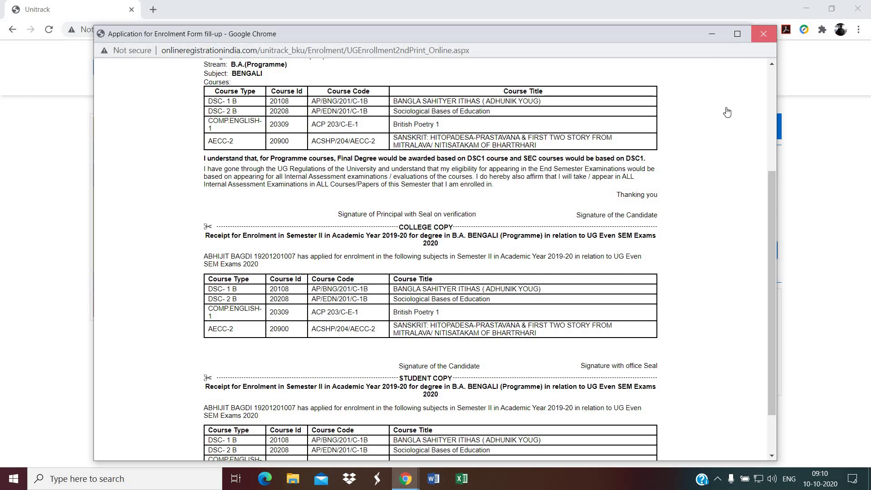
pyautogui.click(764, 34)
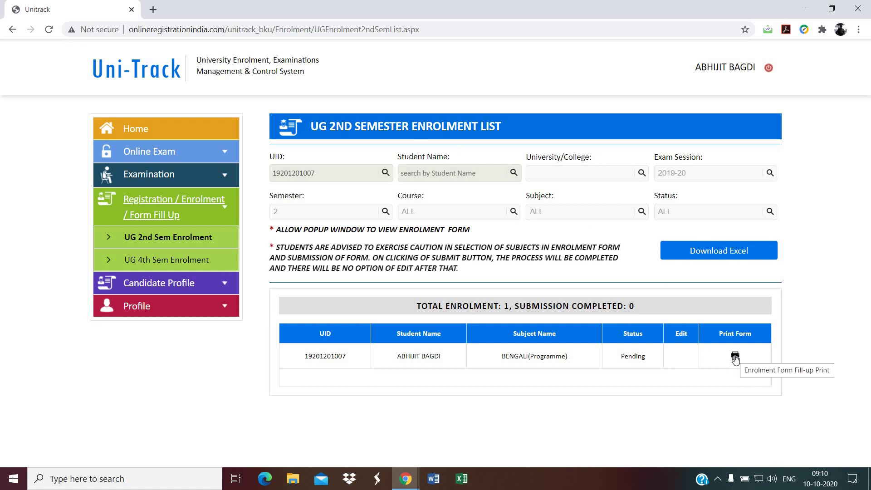
# - Reopen the printable enrolment form and read through the application, the college copy and the student copy
pyautogui.click(735, 357)
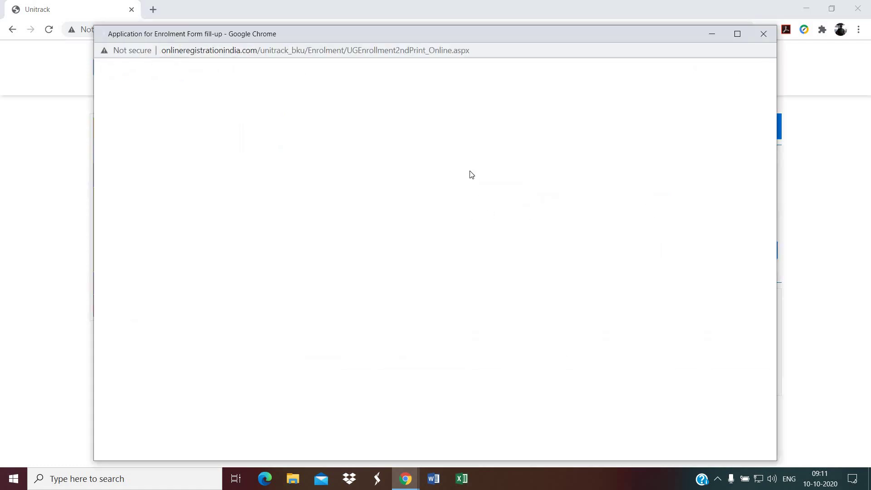
pyautogui.scroll(-3, 469, 166)
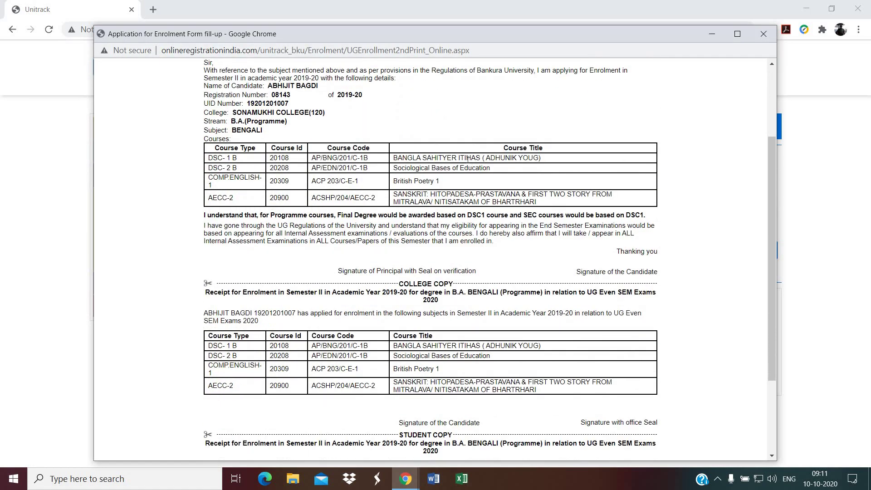
pyautogui.scroll(-2, 468, 158)
pyautogui.scroll(1, 468, 159)
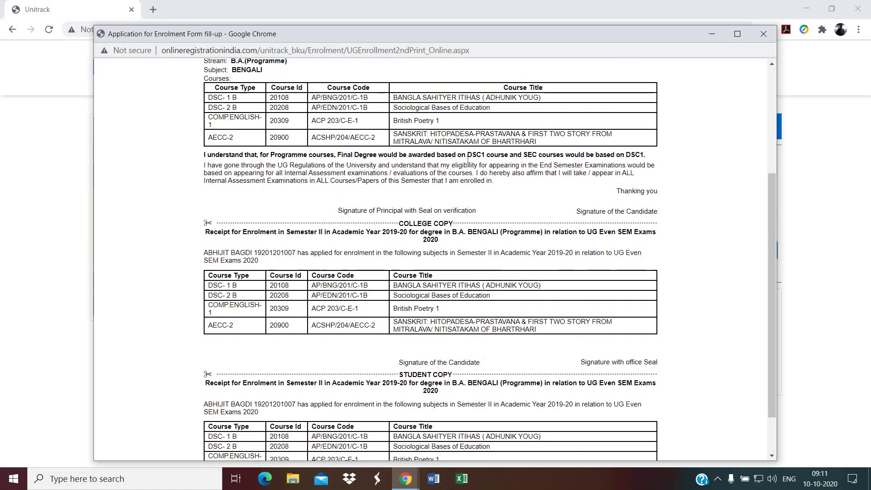
pyautogui.scroll(1, 468, 159)
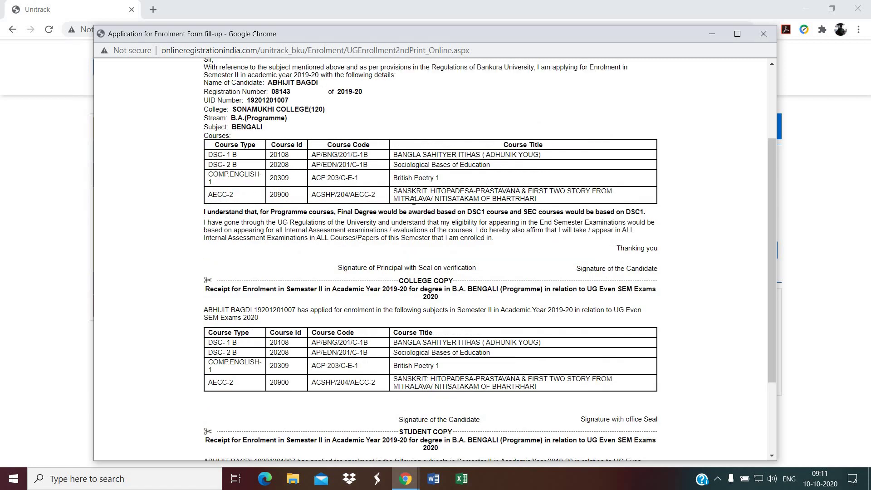
pyautogui.scroll(2, 538, 231)
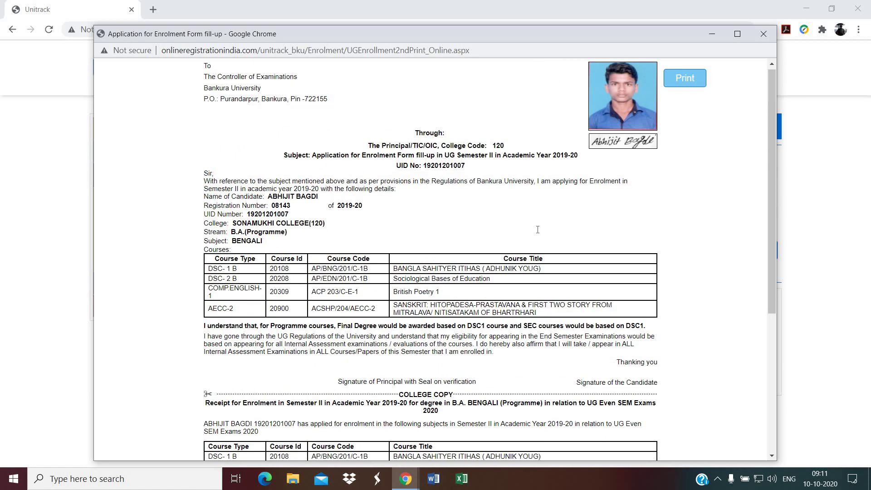
# - Check the print preview of the enrolment form, cancel printing and close the form window
pyautogui.click(685, 81)
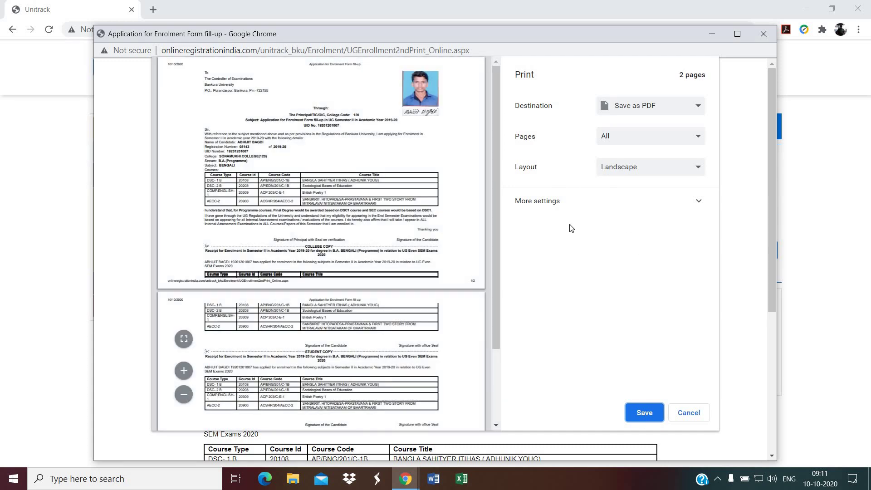
pyautogui.click(689, 413)
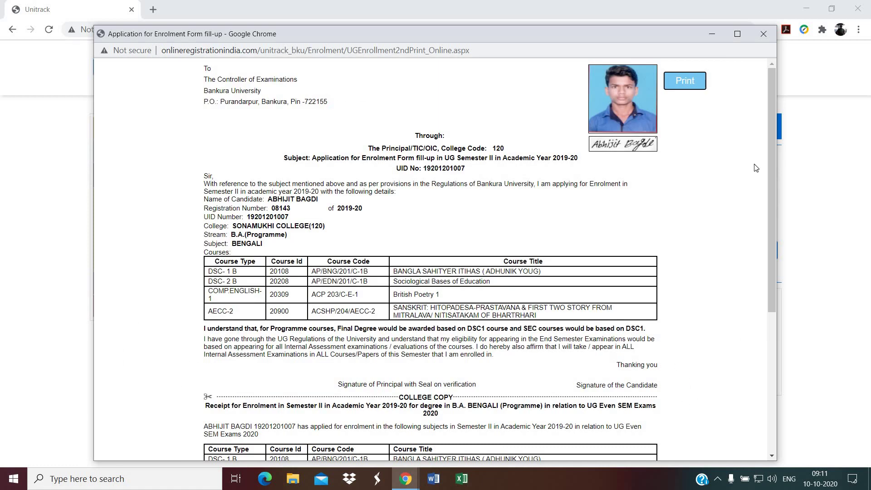
pyautogui.click(764, 34)
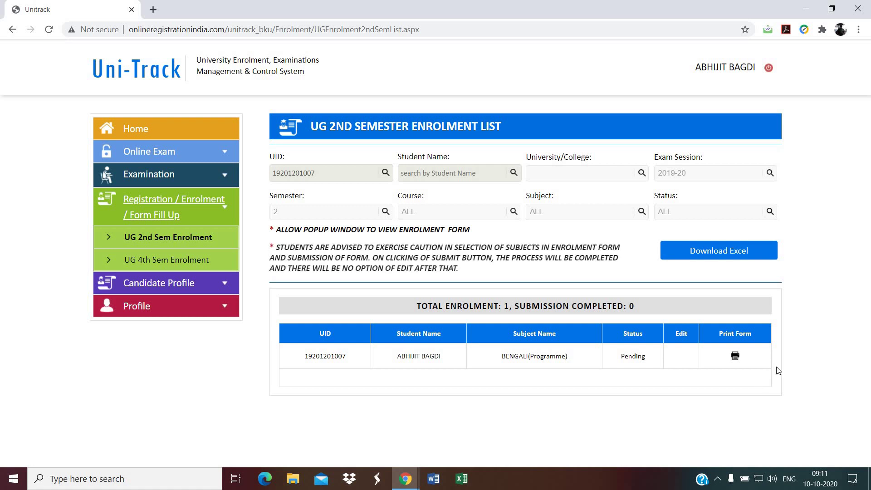
# - Log out of the first student's account and log in to the second student's Uni-Track account
pyautogui.click(769, 69)
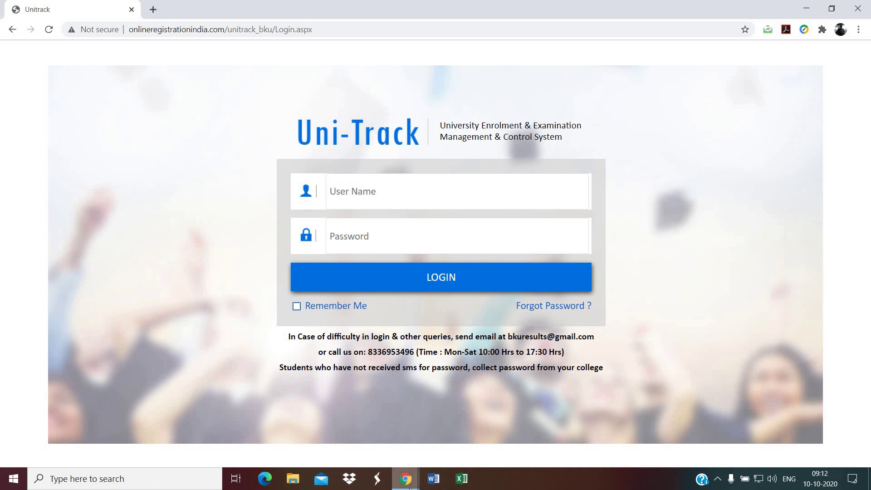
pyautogui.moveTo(410, 487)
pyautogui.click(446, 442)
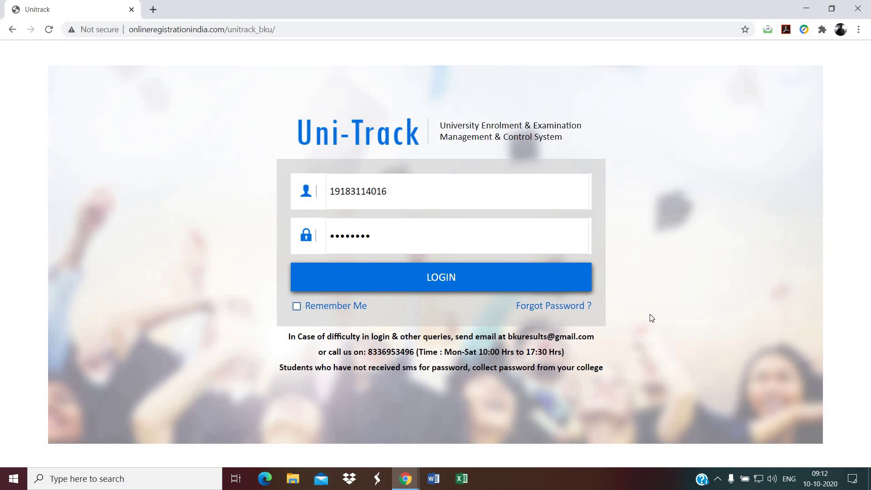
pyautogui.click(463, 279)
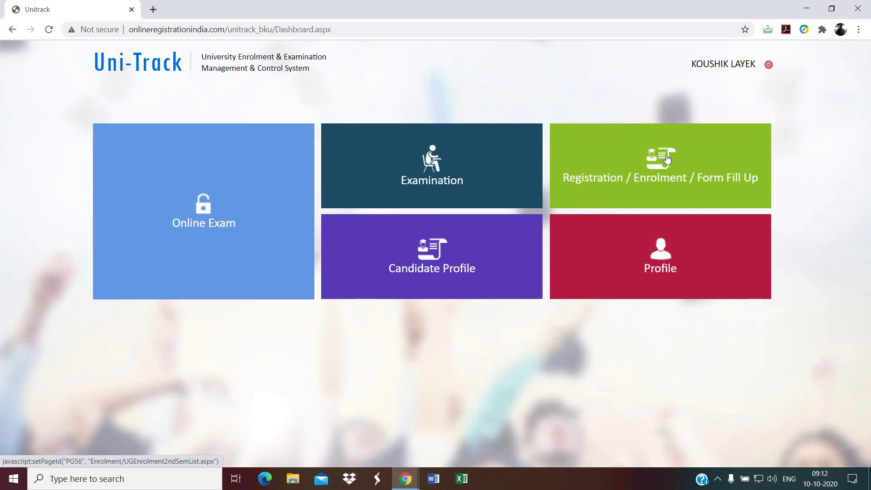
# - Open the pending CHEMISTRY(Honours) form from the UG 2nd semester enrolment list and review its course rows
pyautogui.click(689, 159)
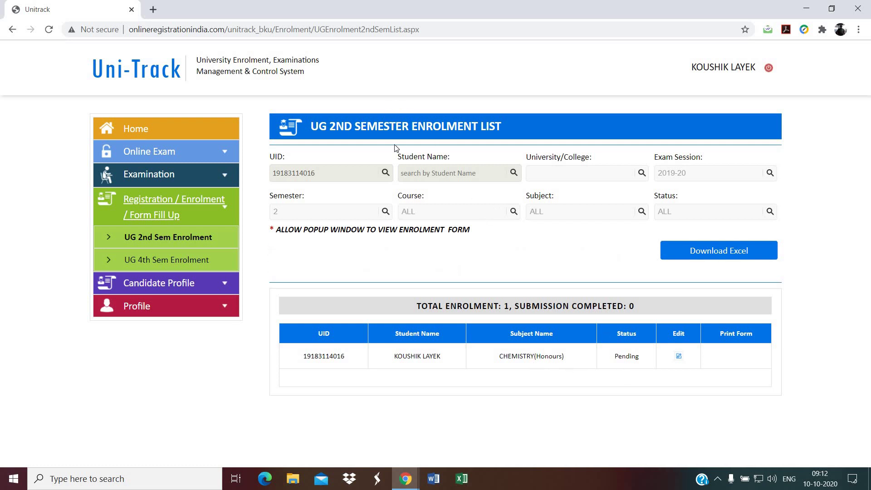
pyautogui.click(680, 356)
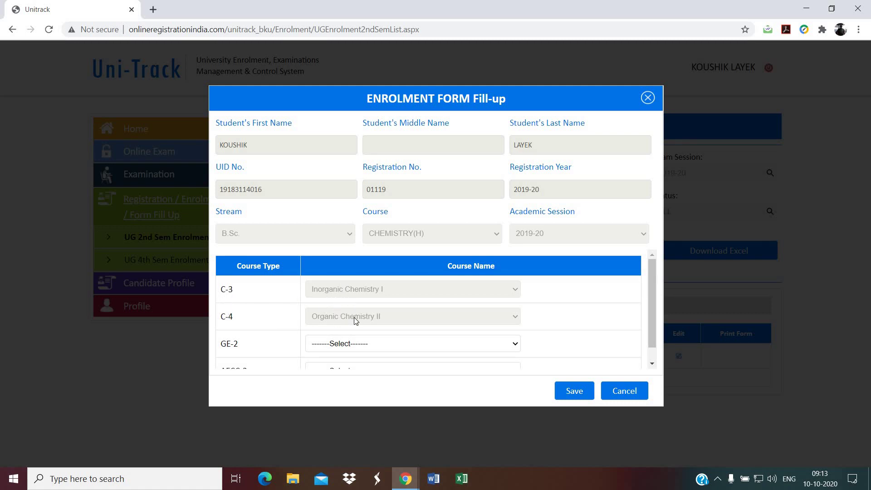
pyautogui.scroll(-1, 356, 321)
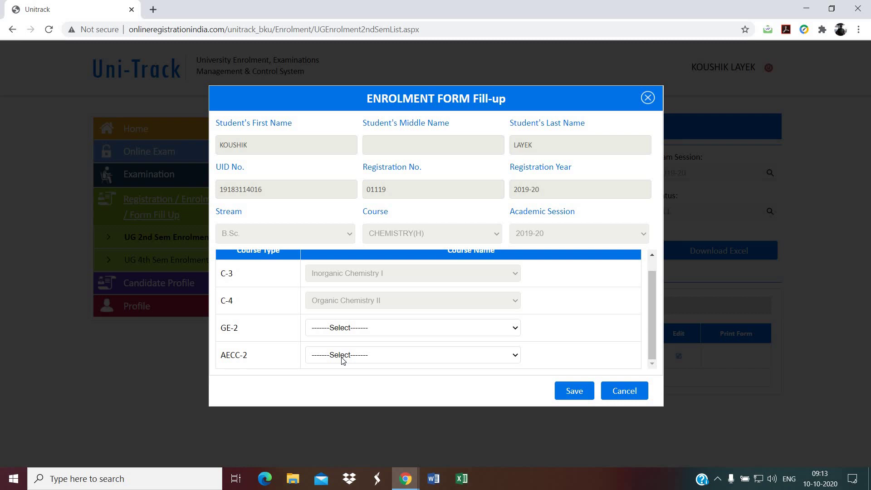
pyautogui.scroll(1, 254, 310)
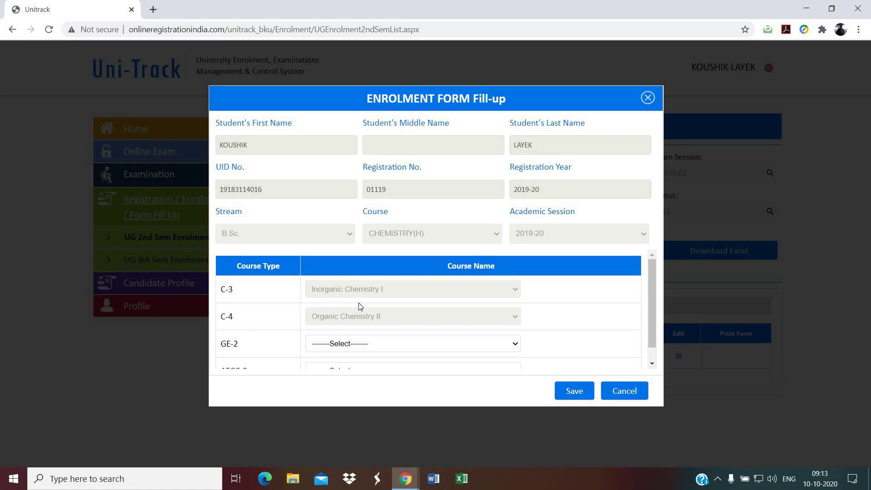
# - Choose PHYSICS: Electromagnetism and Thermal Physics as the GE-2 course and ENGLISH: English Communication skills as the AECC-2 course
pyautogui.scroll(-1, 360, 307)
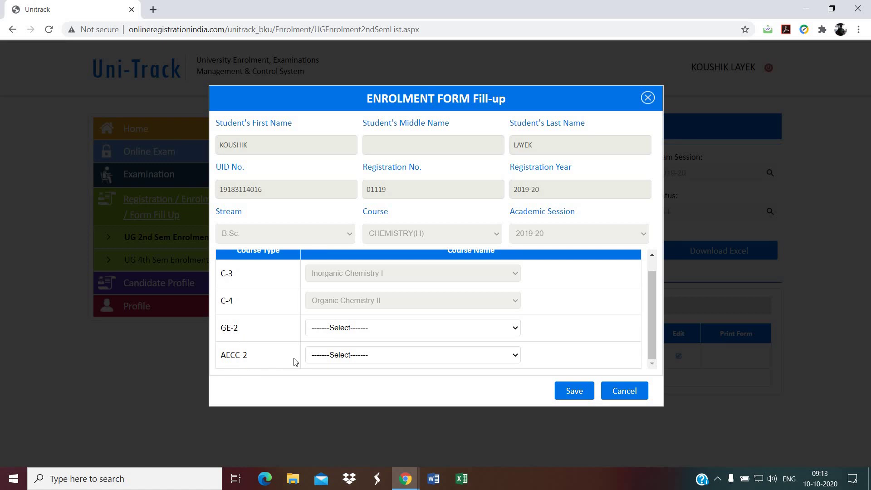
pyautogui.click(343, 332)
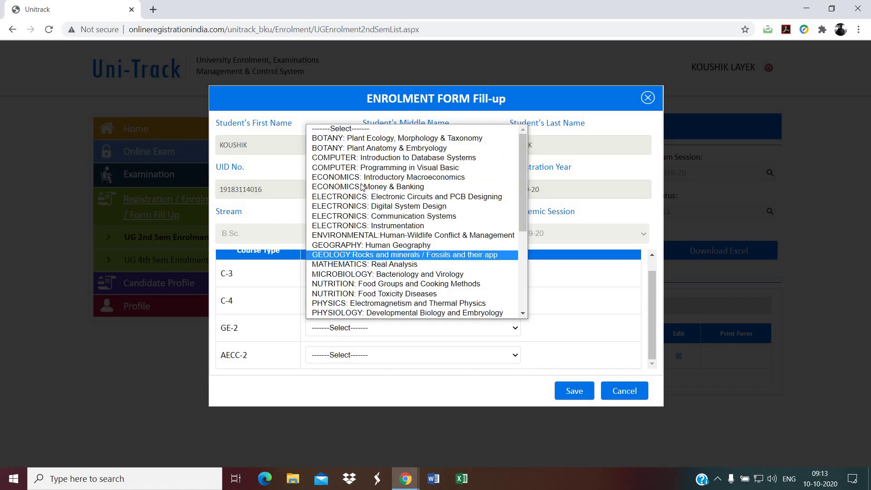
pyautogui.scroll(-5, 366, 213)
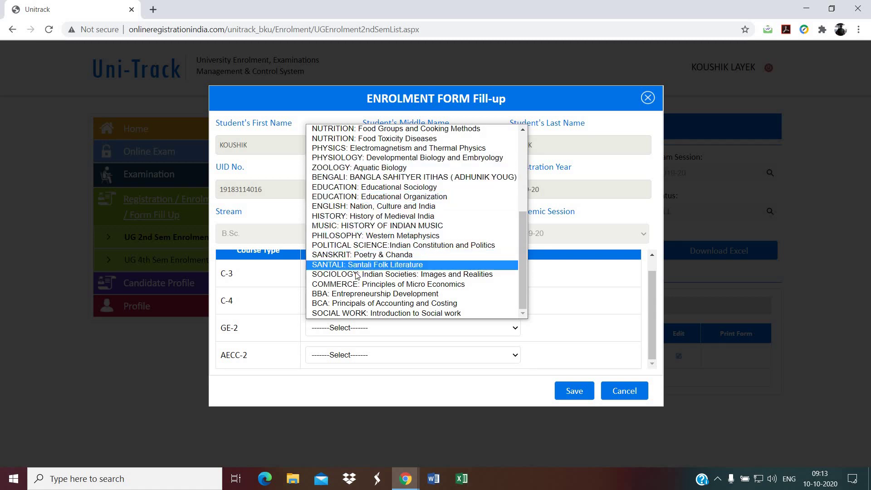
pyautogui.scroll(4, 356, 285)
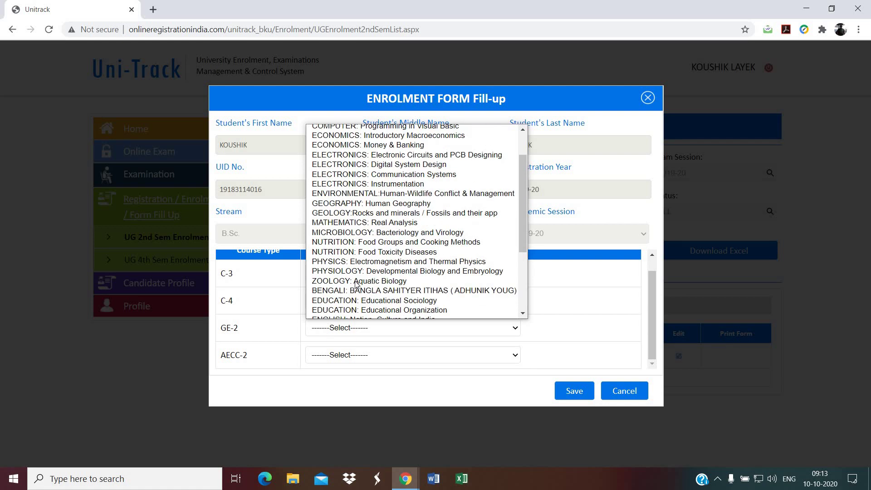
pyautogui.scroll(2, 357, 285)
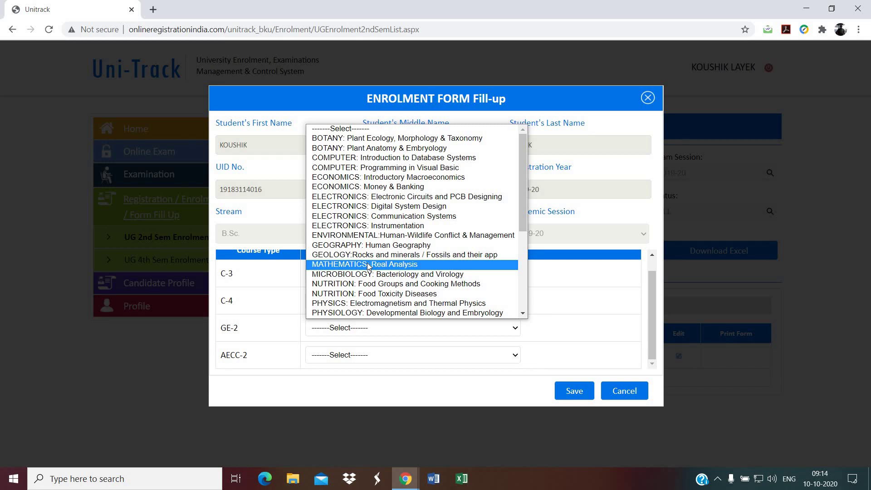
pyautogui.click(333, 303)
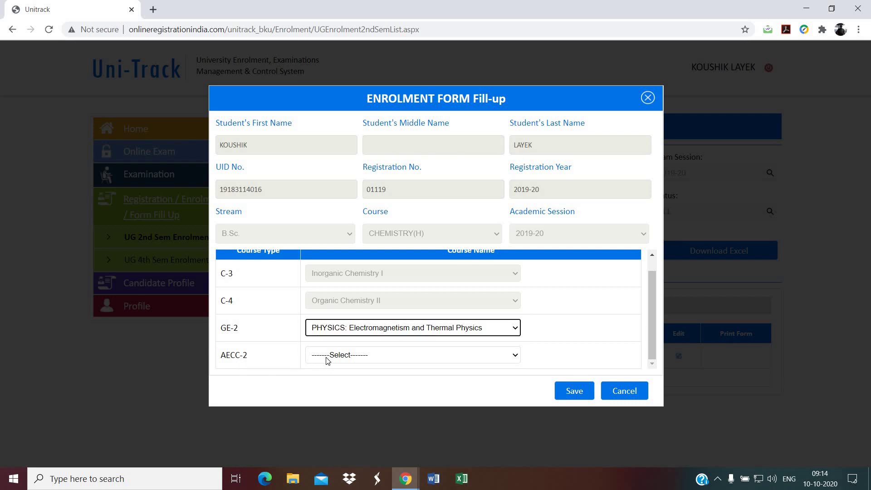
pyautogui.click(339, 357)
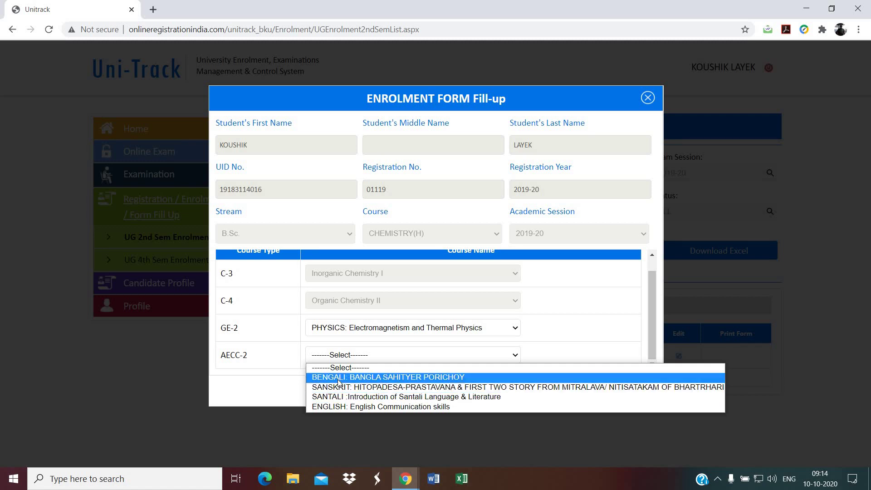
pyautogui.click(340, 408)
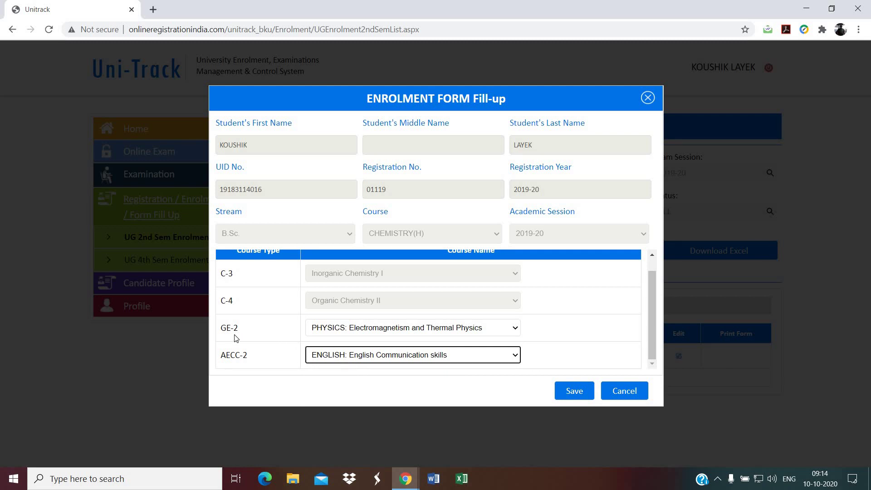
# - Recheck the options for GE-2 and AECC-2, keeping the Physics and English Communication skills choices
pyautogui.click(362, 330)
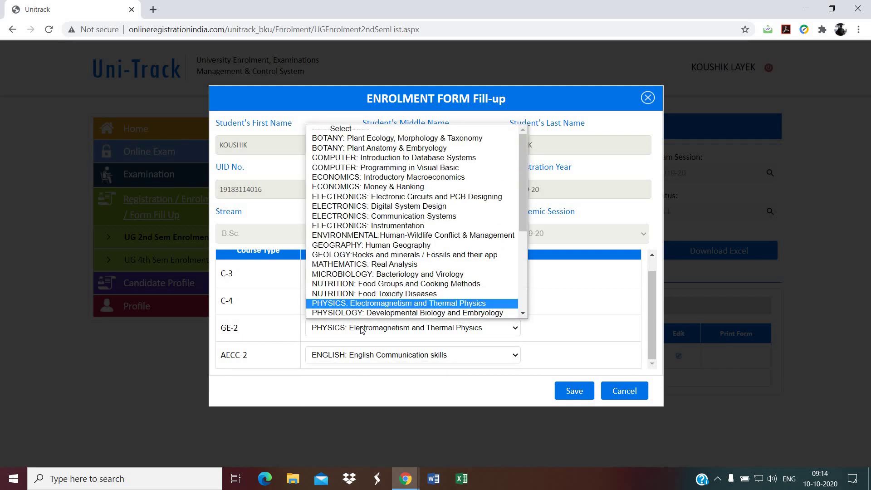
pyautogui.scroll(-1, 360, 227)
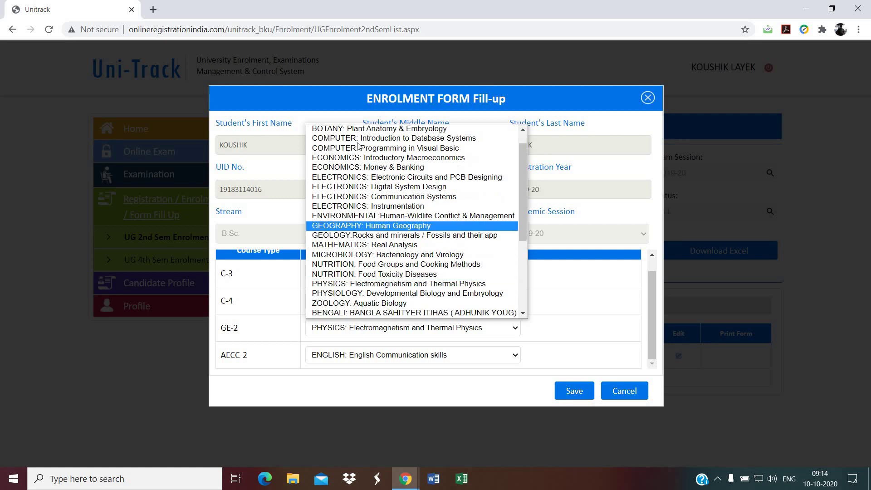
pyautogui.click(367, 285)
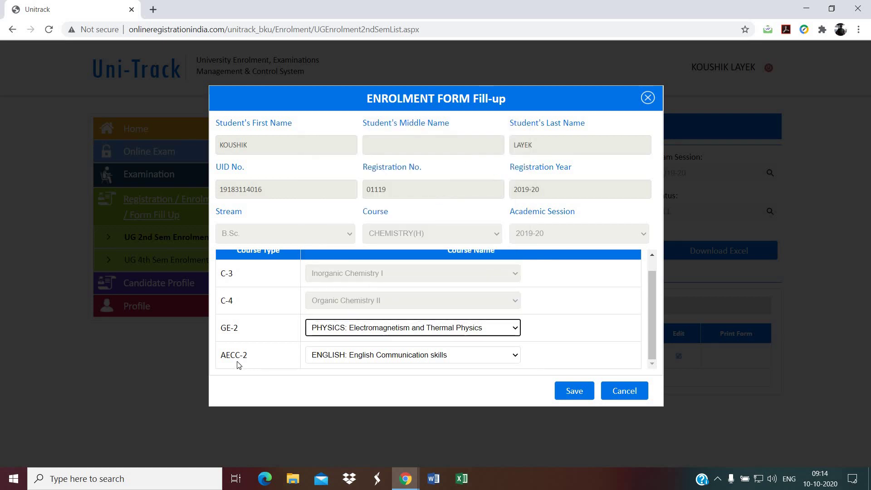
pyautogui.click(330, 357)
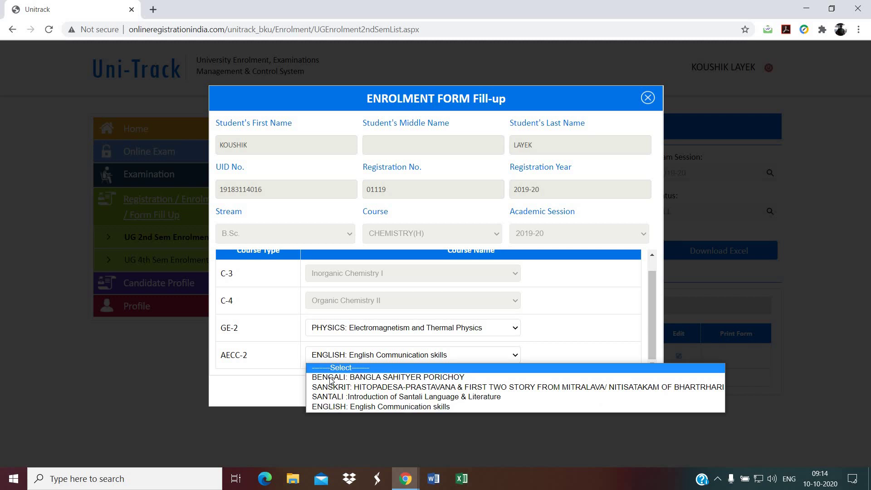
pyautogui.click(331, 407)
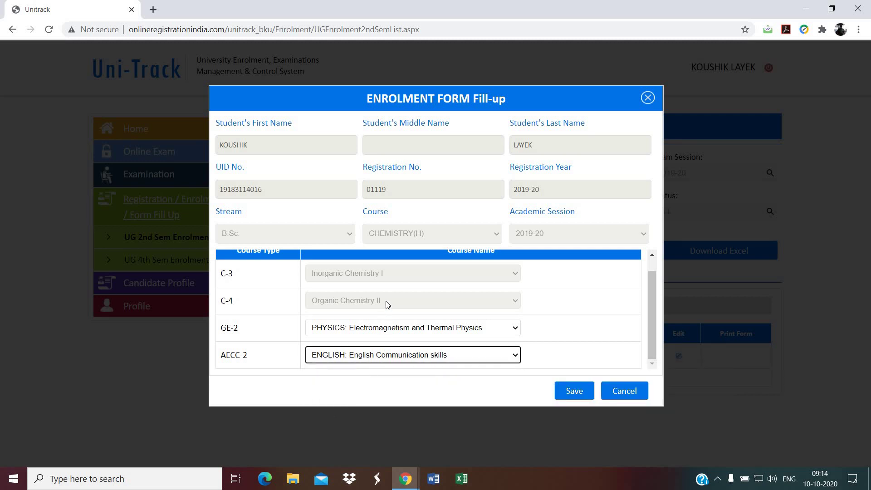
# - Save the enrolment form and read through its printable application, college copy and student copy
pyautogui.click(575, 392)
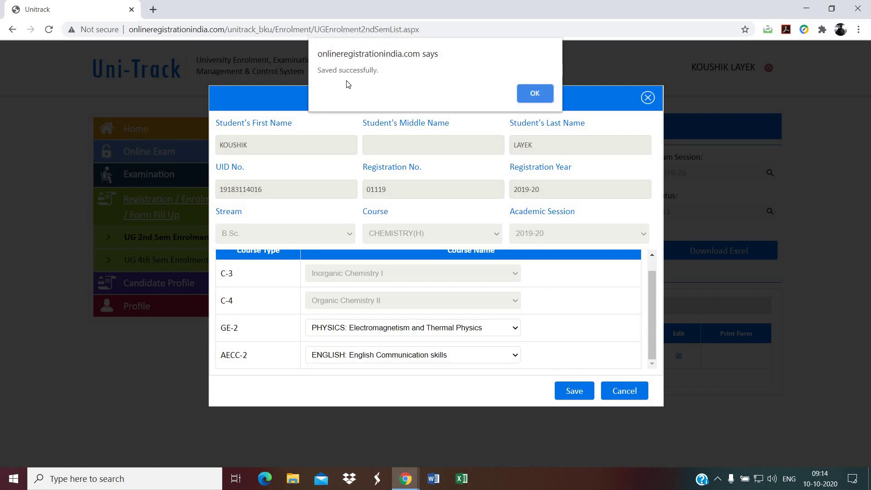
pyautogui.click(535, 93)
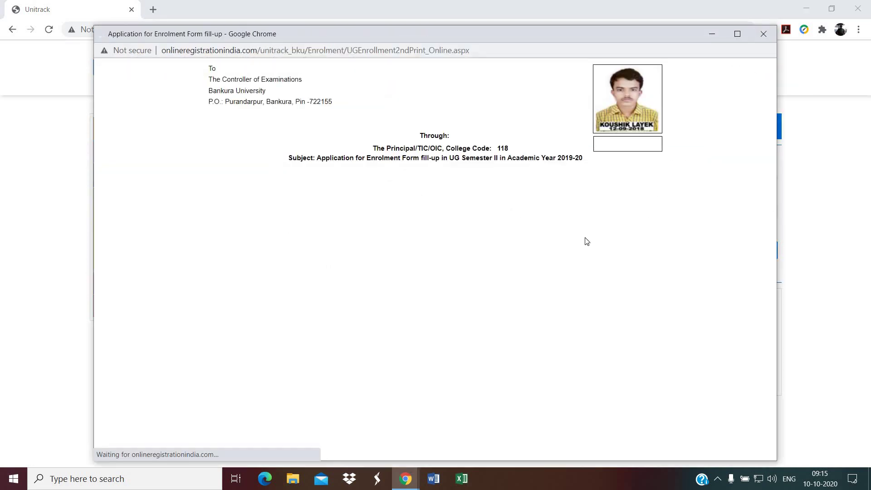
pyautogui.scroll(-4, 636, 262)
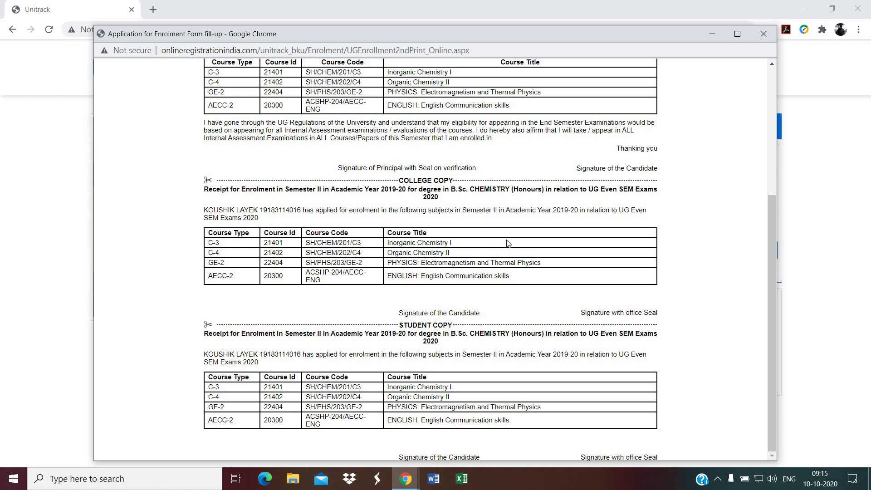
pyautogui.scroll(5, 508, 244)
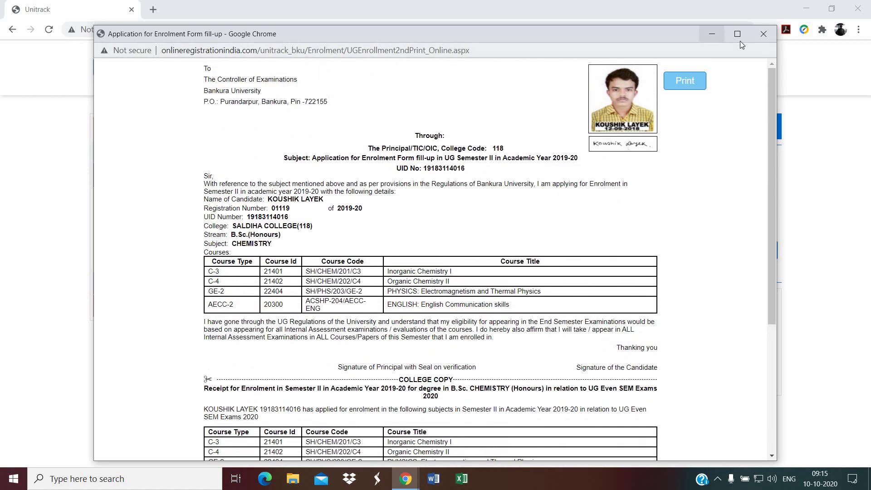
# - Check the print preview of the Chemistry Honours form without printing, and log out of the second student's account
pyautogui.click(696, 81)
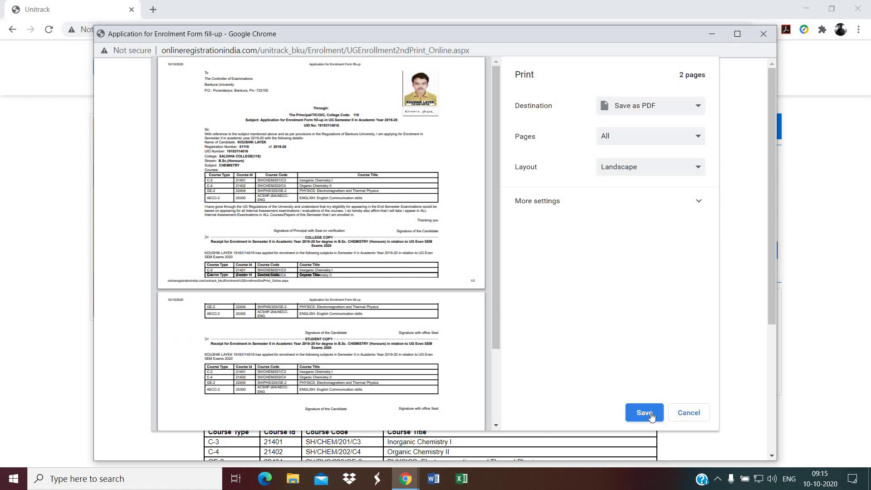
pyautogui.click(690, 417)
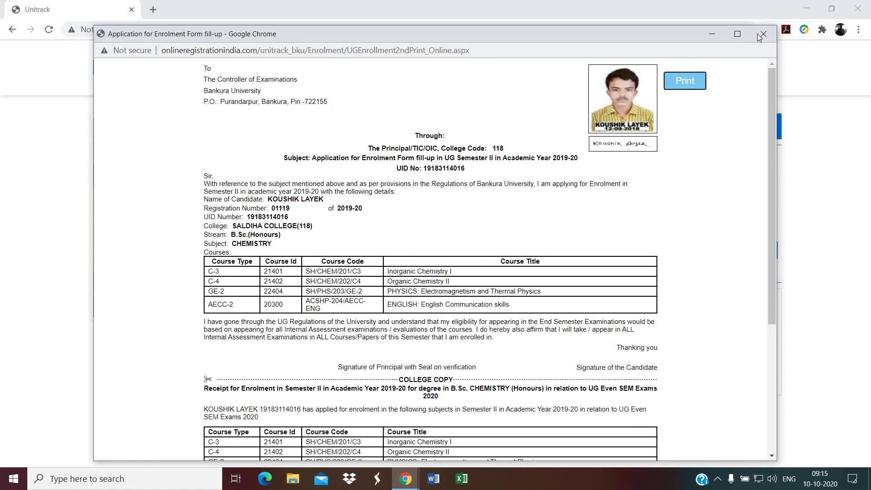
pyautogui.click(763, 34)
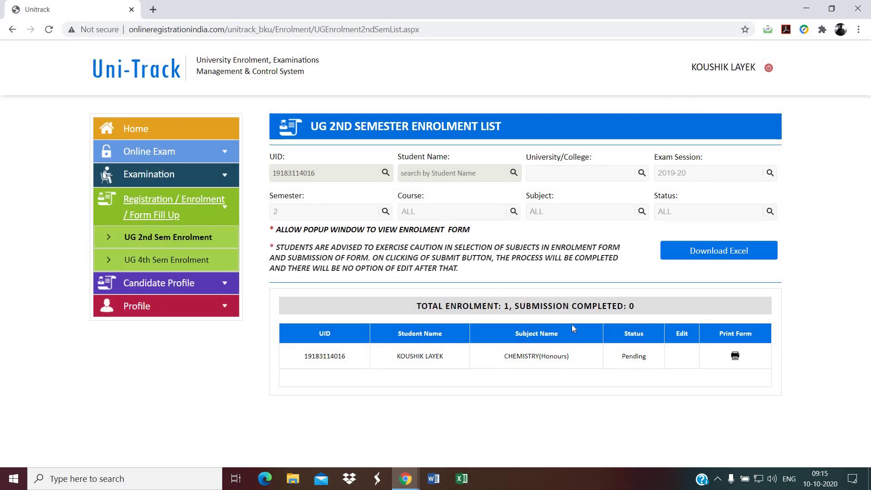
pyautogui.click(770, 71)
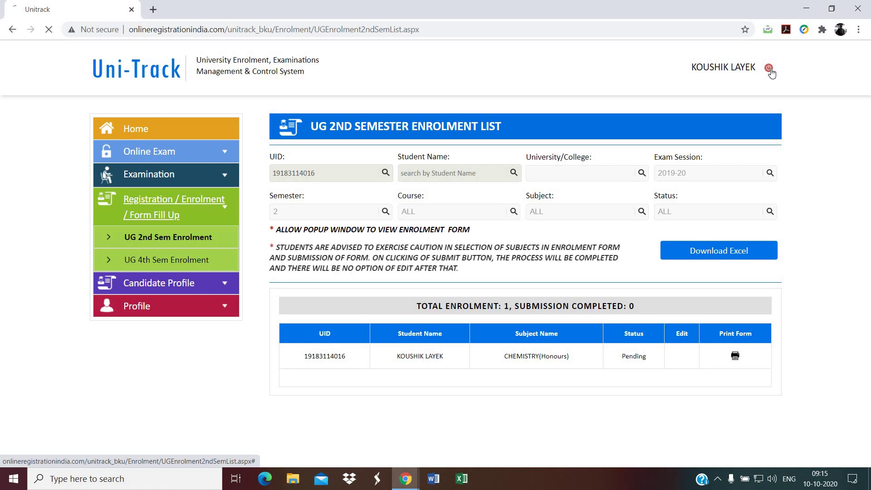